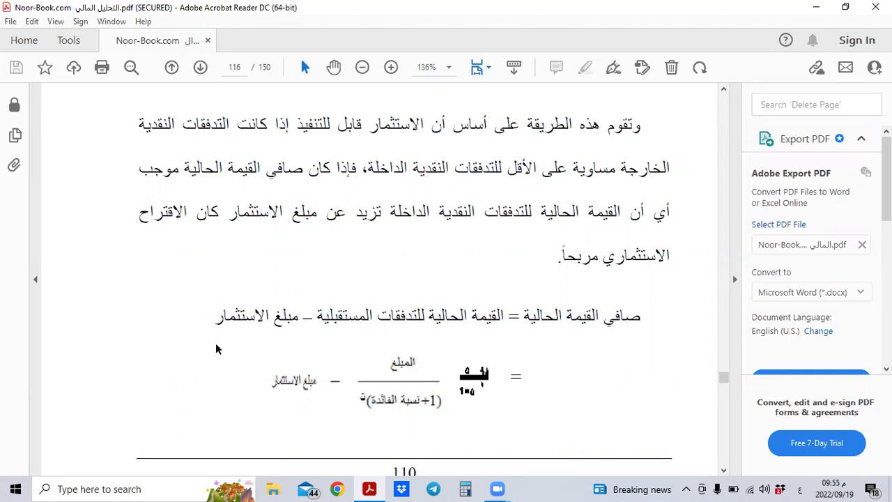
Examine the net present value formula and the worked NPV example in the financial analysis PDF
scroll(216, 348, "down", 10)
scroll(256, 311, "up", 10)
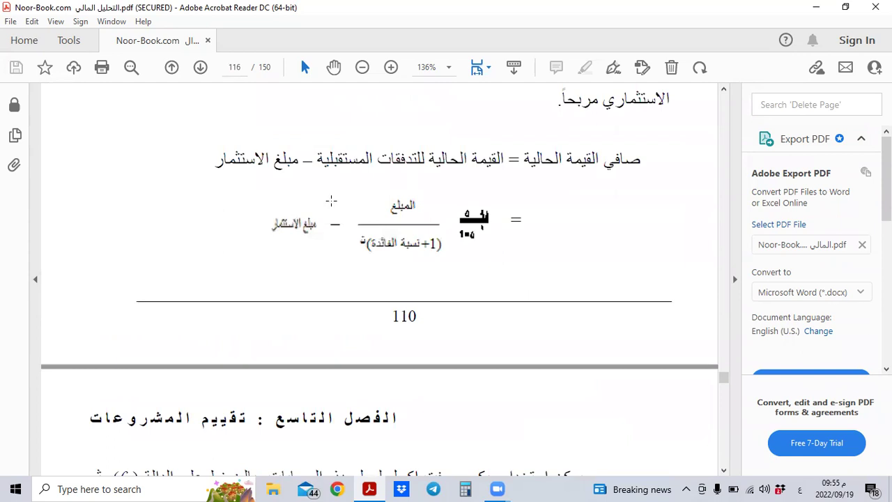
scroll(330, 201, "up", 4)
scroll(357, 204, "down", 1)
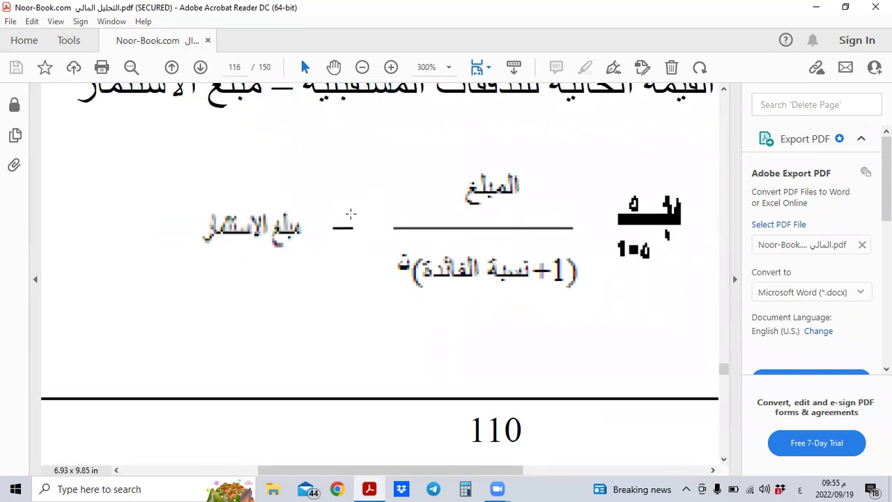
scroll(348, 213, "down", 2)
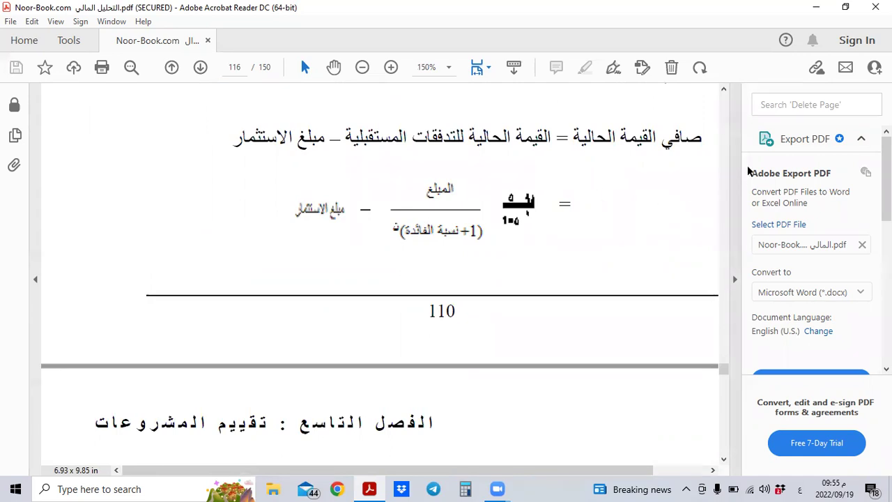
scroll(628, 183, "down", 5)
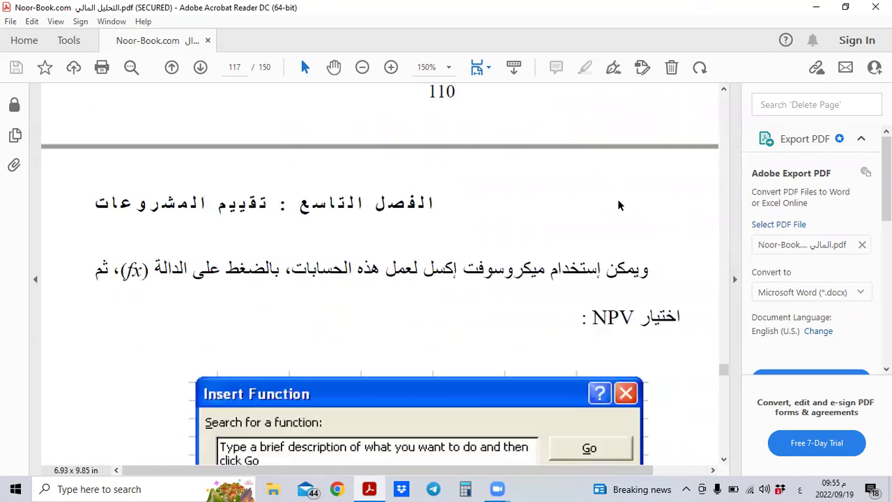
scroll(625, 209, "down", 8)
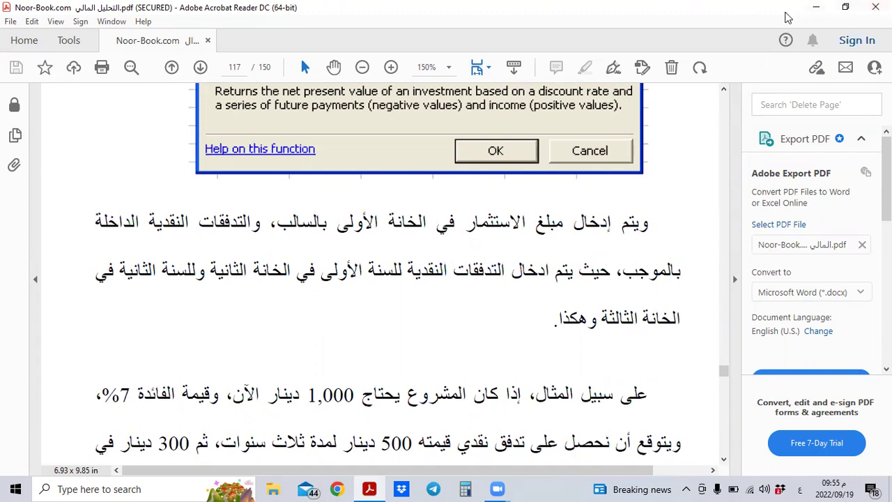
Switch to Excel and start inserting a function in cell A1 of a blank workbook
left_click(815, 7)
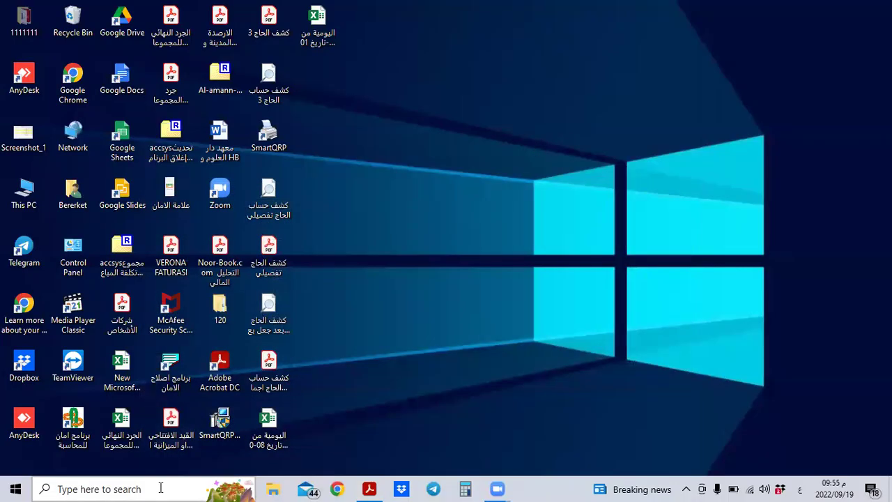
double_click(264, 433)
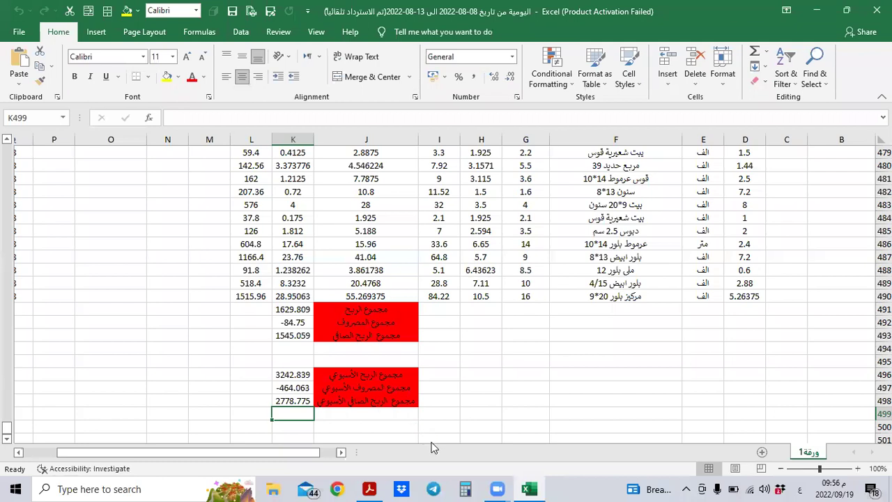
left_click(148, 118)
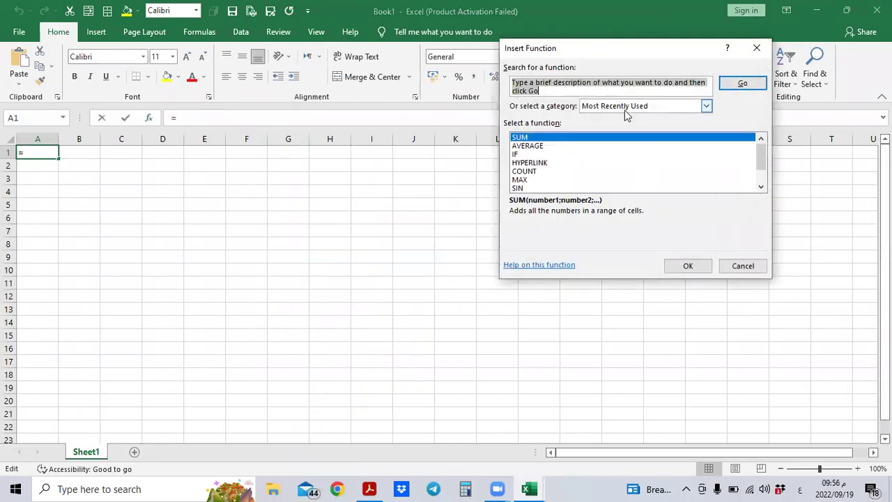
Search for the npv function, insert NPV into cell A1 and dismiss the Office activation wizard
left_click(629, 108)
left_click(629, 115)
scroll(574, 151, "down", 1)
scroll(638, 125, "up", 1)
left_click(669, 82)
left_click_drag(697, 89, 461, 90)
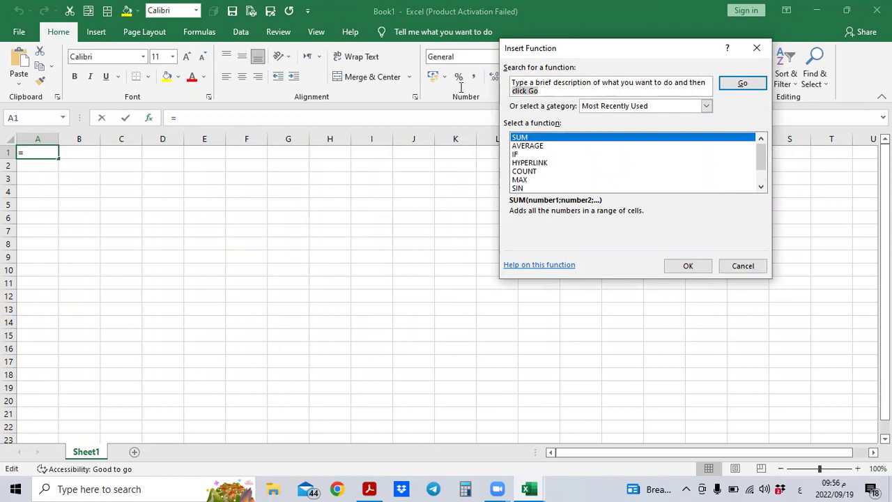
left_click(514, 87)
key("alt+shift")
key("alt+shift")
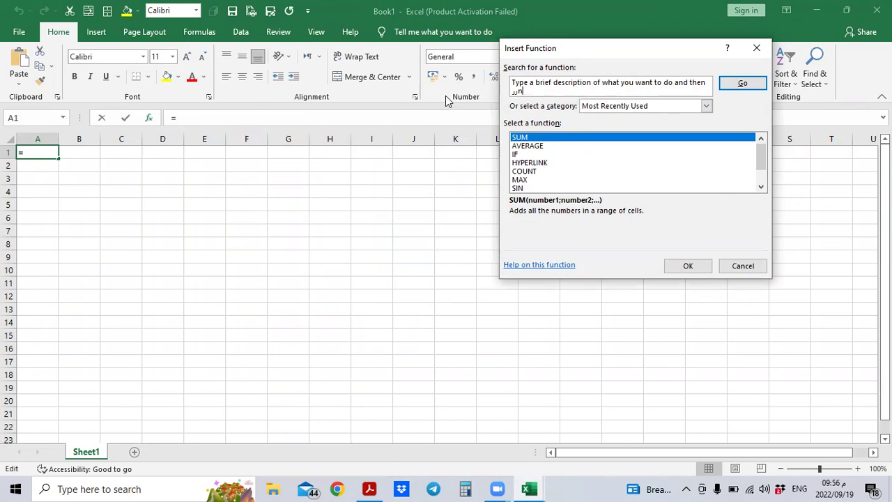
key("BackSpace")
key("BackSpace")
key("BackSpace")
key("BackSpace")
key("BackSpace")
key("BackSpace")
key("BackSpace")
key("BackSpace")
key("BackSpace")
key("BackSpace")
key("BackSpace")
key("BackSpace")
key("BackSpace")
key("BackSpace")
key("BackSpace")
key("BackSpace")
key("BackSpace")
key("BackSpace")
key("BackSpace")
key("BackSpace")
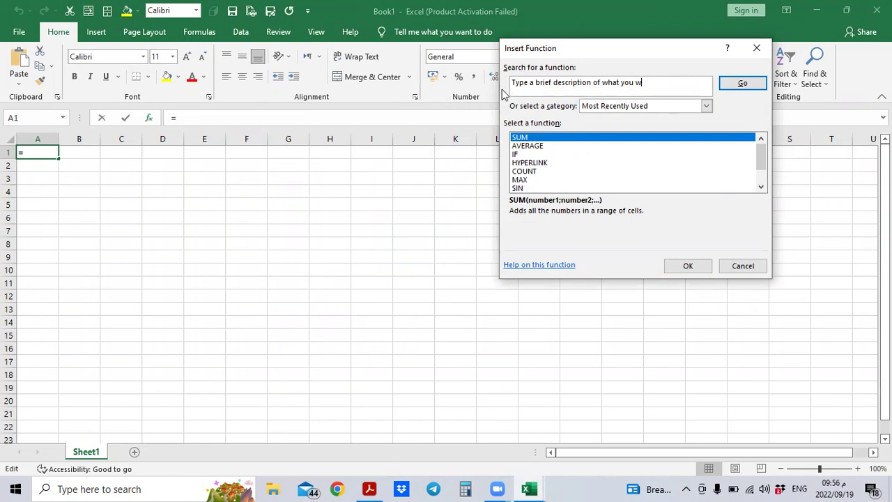
key("BackSpace")
key("BackSpace")
key("BackSpace")
key("BackSpace")
key("BackSpace")
key("BackSpace")
key("BackSpace")
key("BackSpace")
key("BackSpace")
type("n")
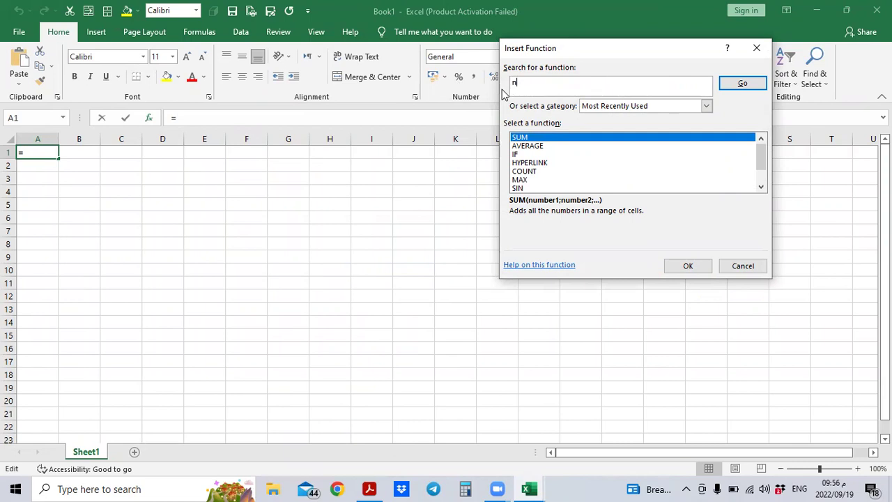
type("pv")
key("Return")
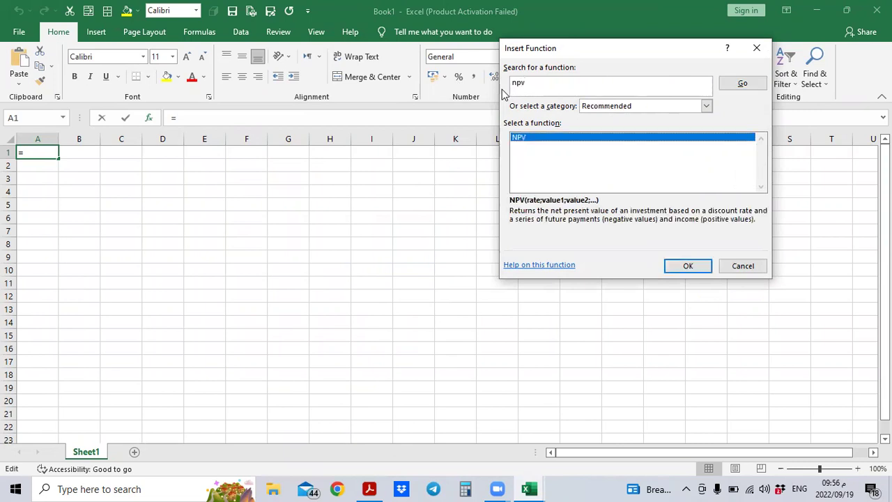
left_click(689, 265)
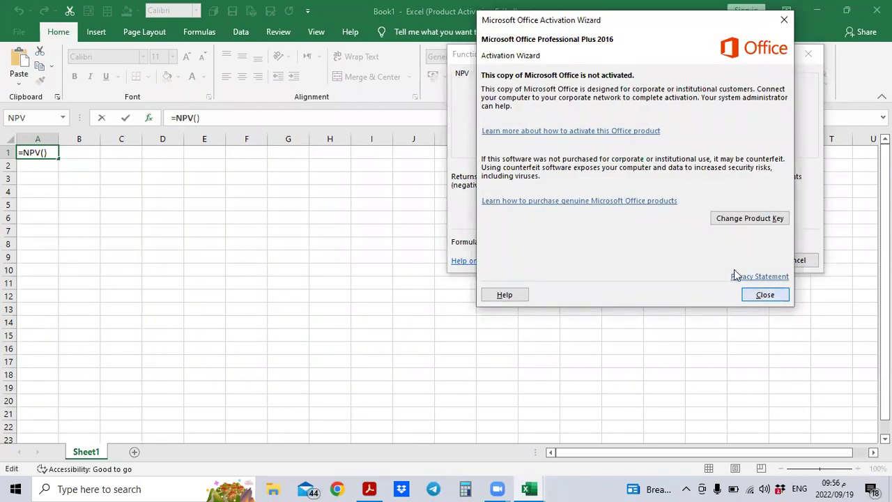
key("Escape")
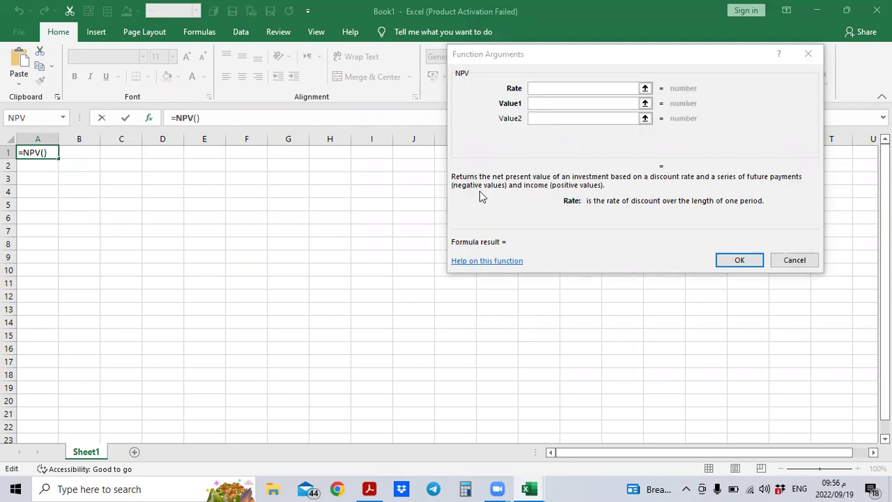
Enter -10000 as the NPV Rate argument, with 1000, 2000 and 3000 as Value1, Value2 and Value3
left_click(563, 89)
type("-10000")
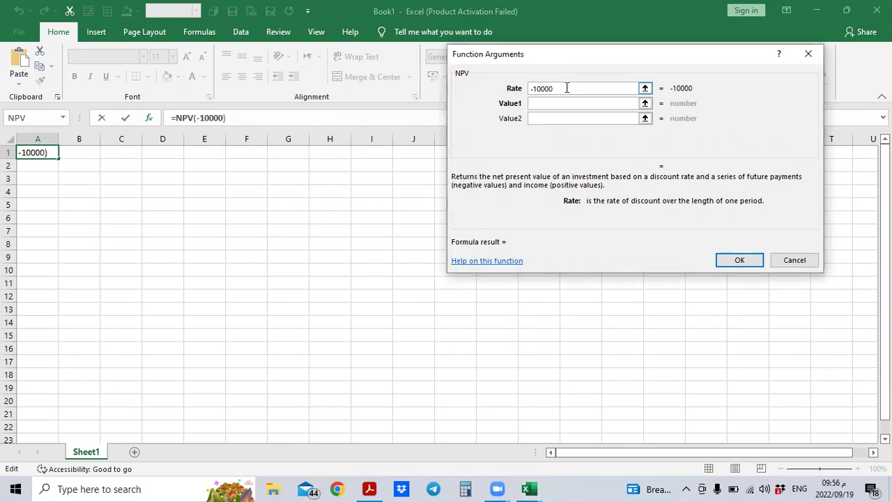
left_click(572, 117)
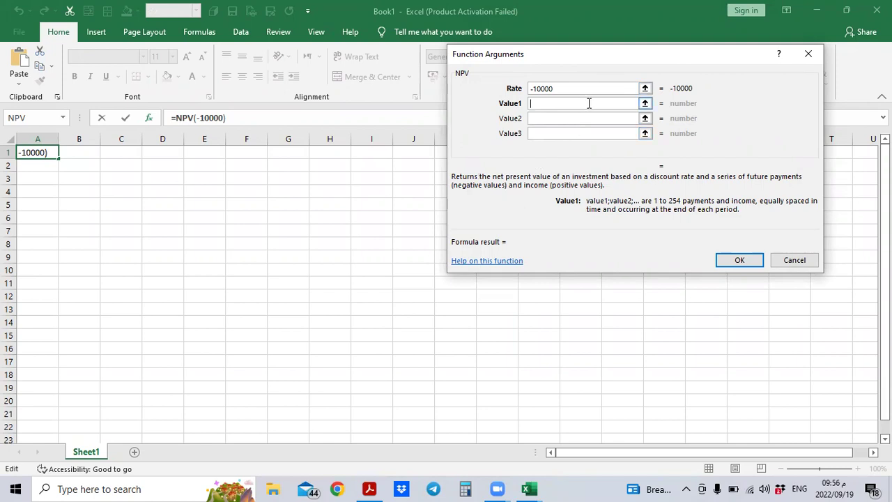
type("1000")
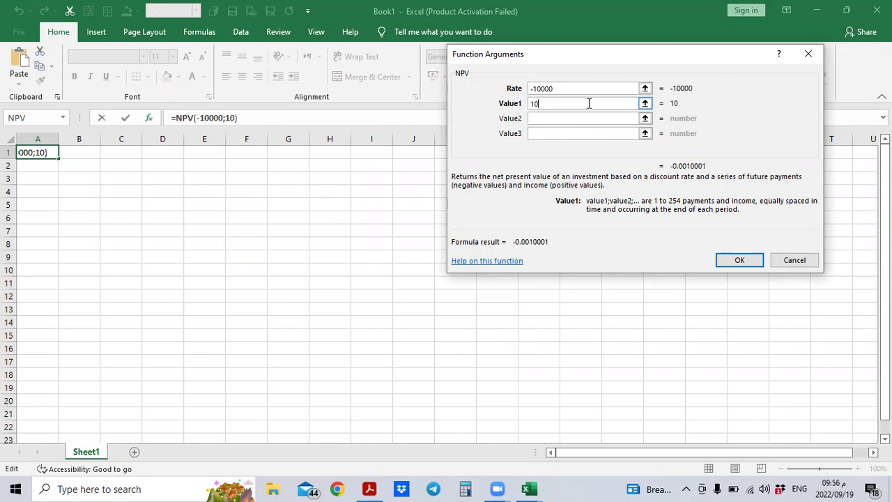
left_click(579, 118)
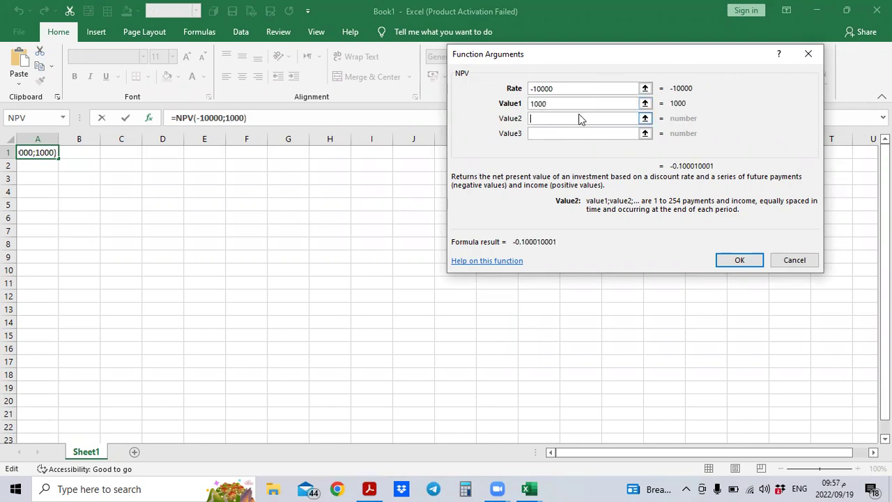
type("2000")
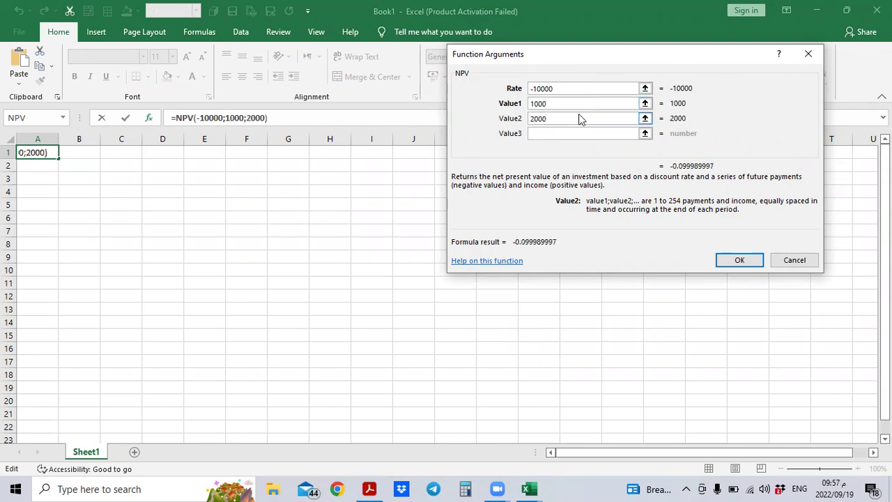
left_click(558, 133)
type("3000")
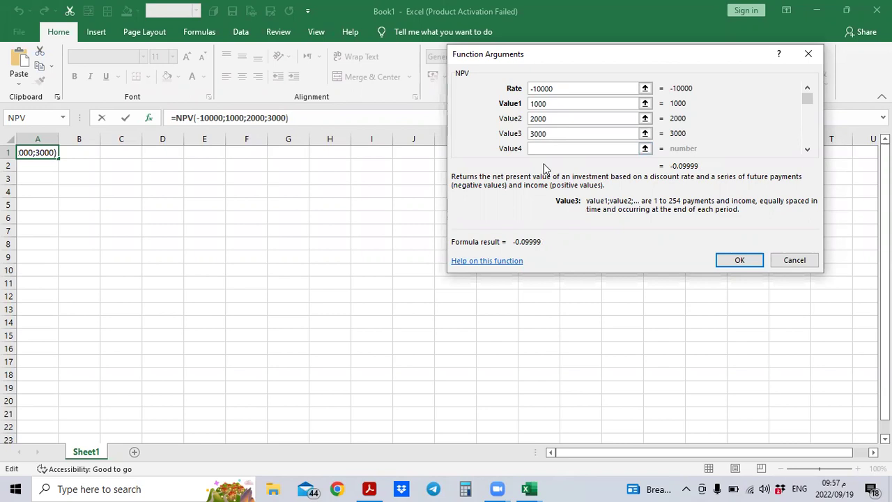
Change the NPV Rate argument to -1000
left_click(568, 86)
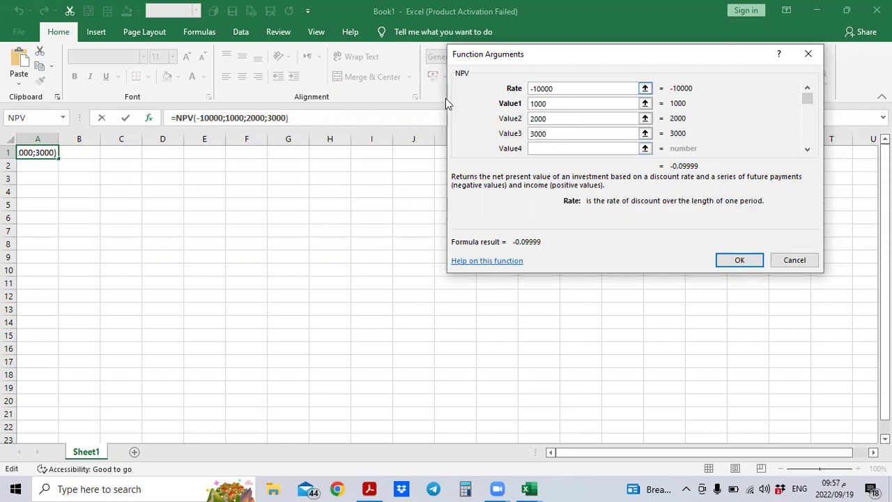
left_click_drag(555, 88, 498, 81)
type("-1000")
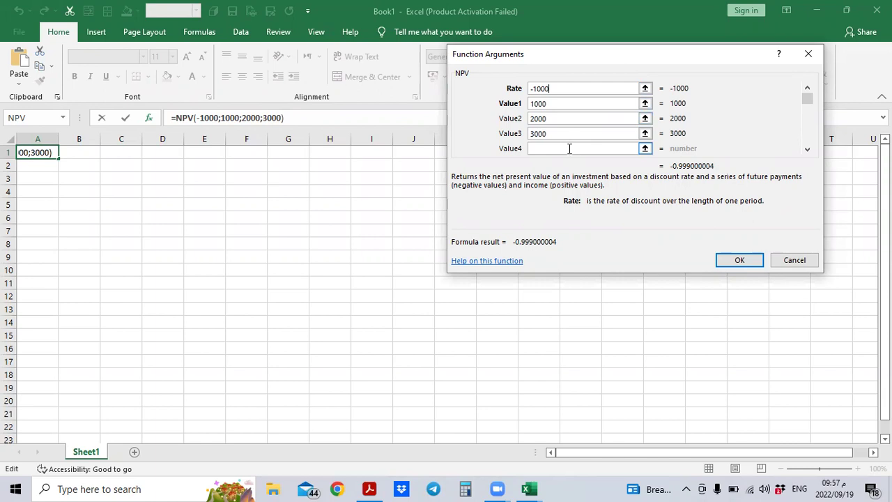
Set Value1, Value2 and Value3 of the NPV function to 500 each and accept the arguments
left_click(559, 105)
type("500")
left_click(553, 118)
type("52")
key("BackSpace")
type("00")
left_click(558, 134)
left_click(548, 129)
type("500")
key("BackSpace")
key("BackSpace")
key("BackSpace")
key("BackSpace")
key("BackSpace")
key("BackSpace")
key("BackSpace")
type("500")
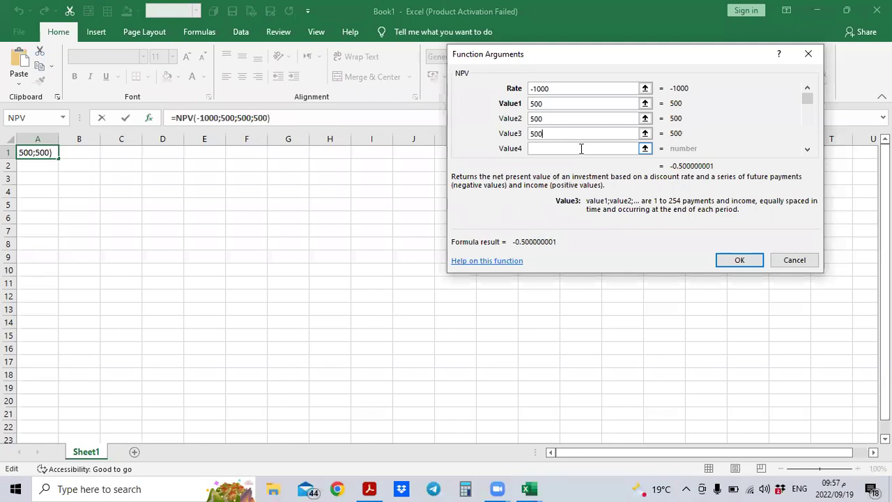
key("Return")
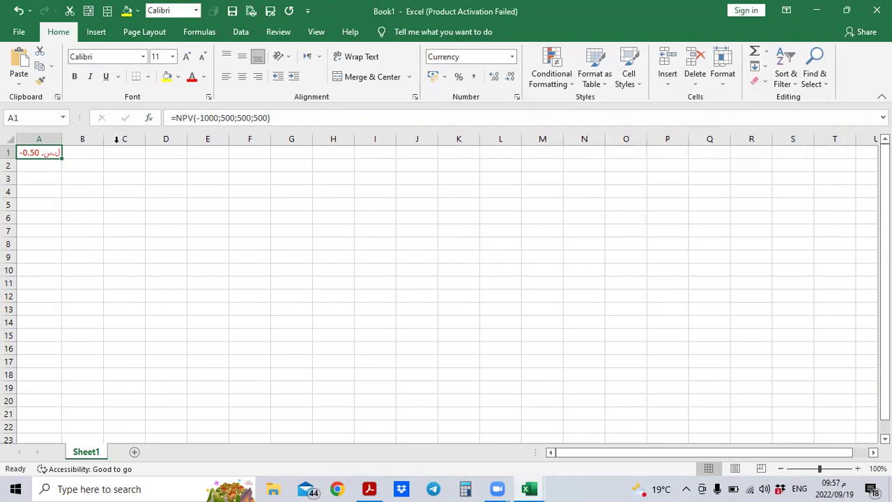
Reopen the NPV arguments for cell A1 and add 300 as Value4
left_click(150, 119)
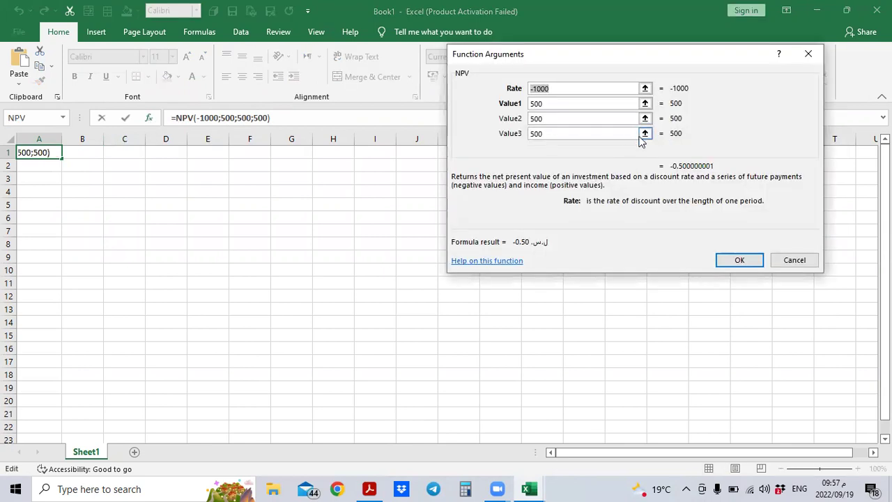
left_click(577, 132)
left_click(598, 150)
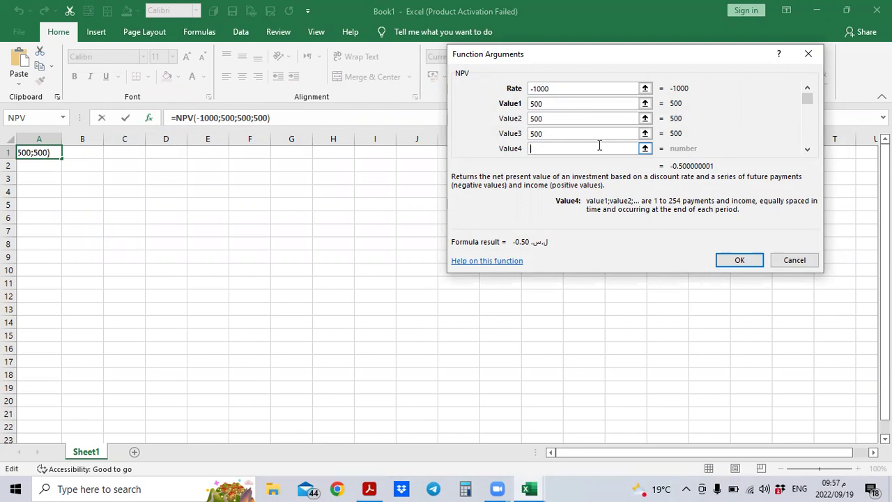
type("300")
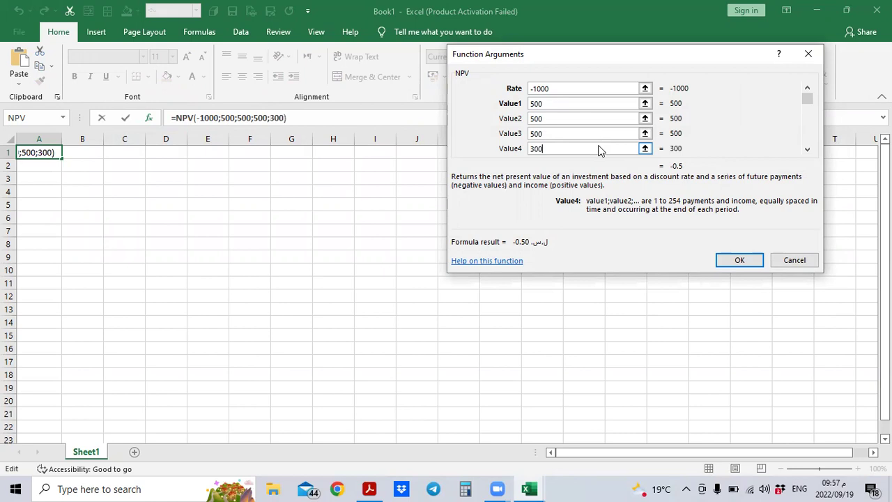
key("Return")
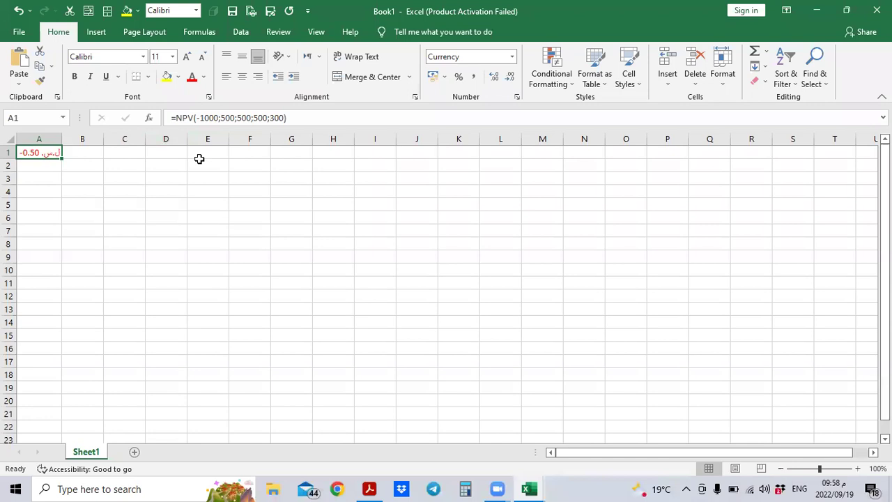
Append *0.07 to the NPV formula in cell A1 and accept it
left_click(149, 119)
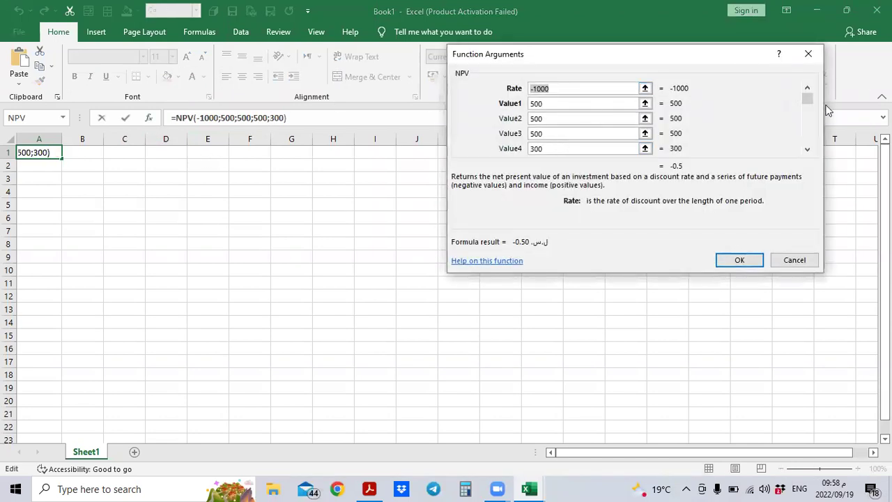
scroll(815, 113, "down", 12)
scroll(774, 135, "up", 8)
scroll(522, 230, "up", 4)
left_click(298, 118)
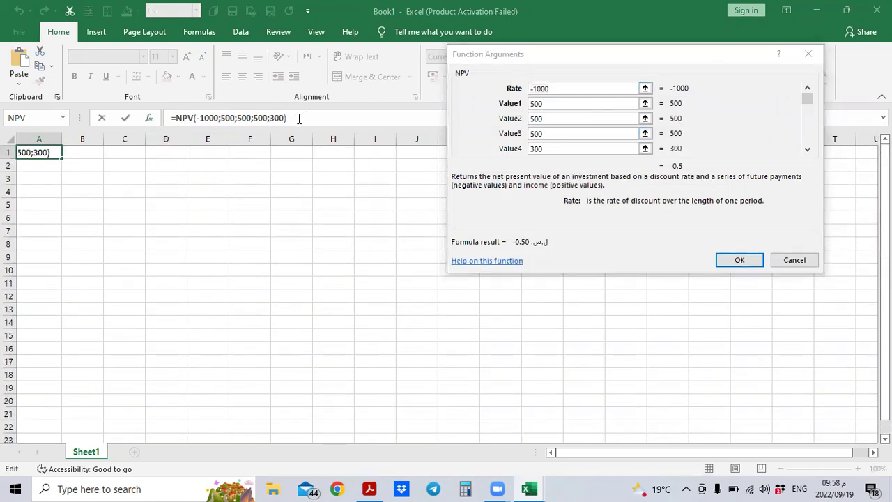
type("*")
type("0.08")
key("Return")
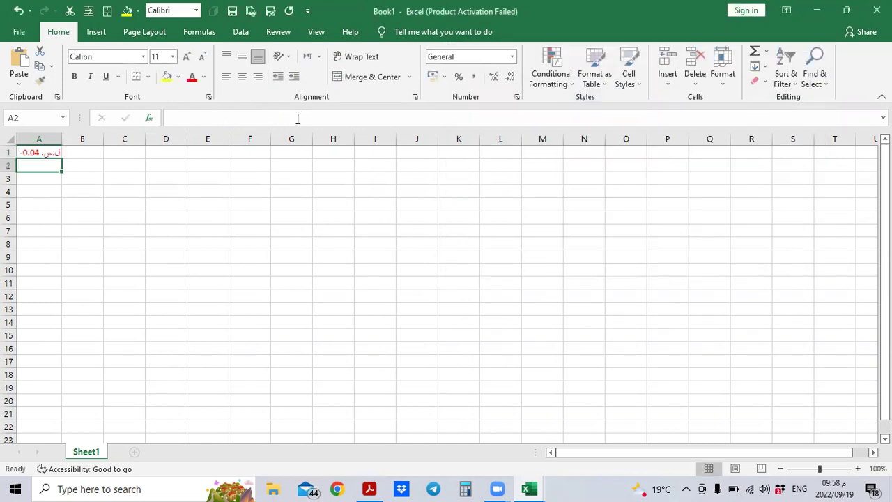
Replace the multiplier at the end of the A1 formula with 7%
left_click(57, 152)
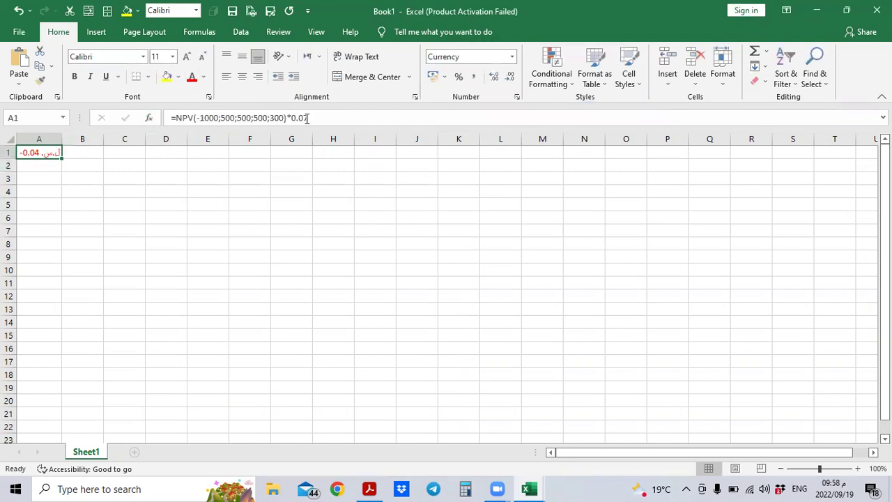
left_click_drag(308, 118, 293, 118)
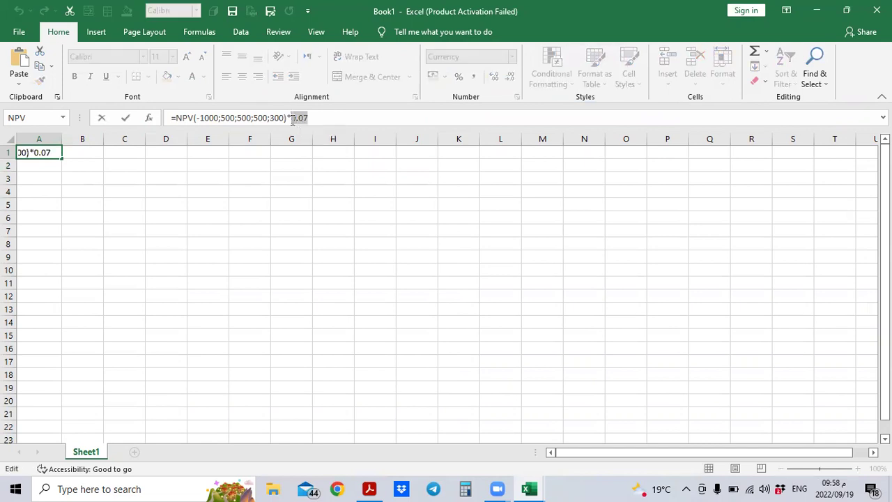
key("BackSpace")
type("7%")
key("Return")
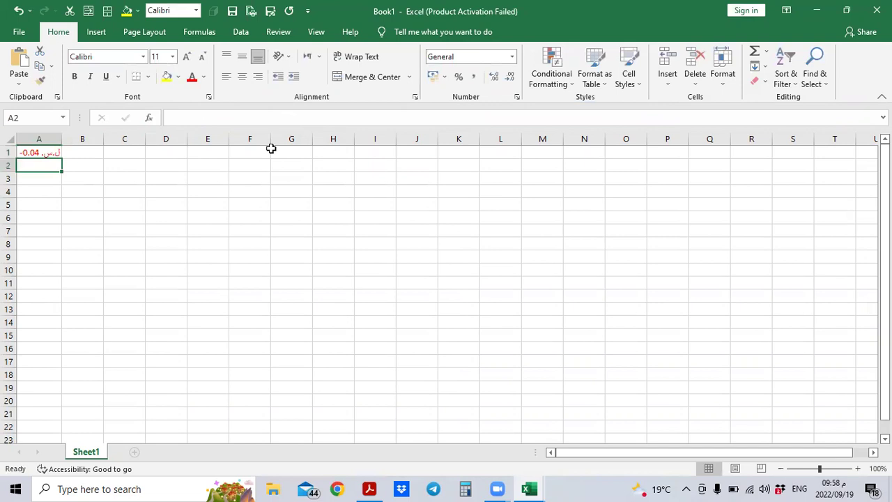
Undo the last formula edit in cell A1 and remove the *0.07 multiplier from the end of its NPV formula
key("ctrl+z")
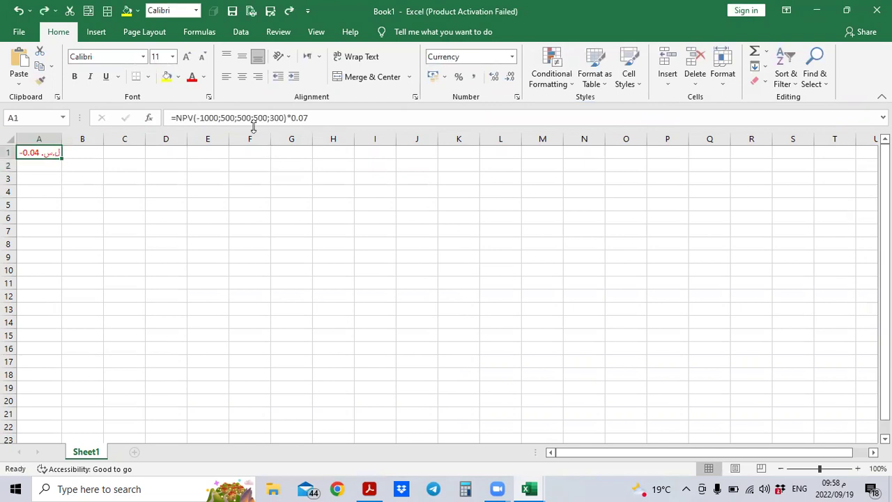
left_click(324, 119)
key("BackSpace")
key("BackSpace")
key("BackSpace")
key("BackSpace")
key("BackSpace")
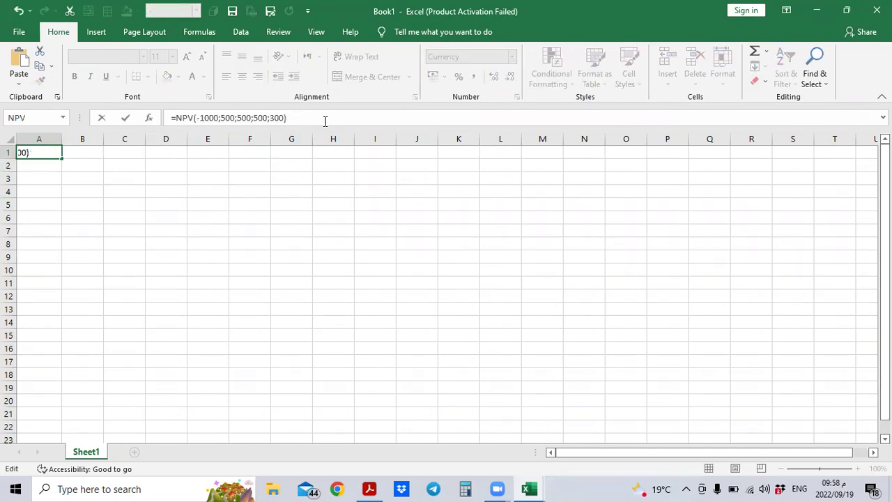
key("Return")
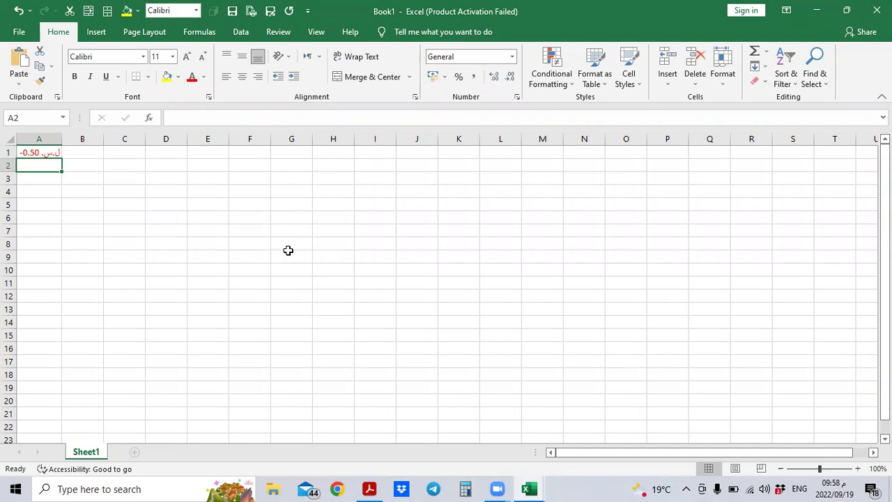
Switch to the textbook PDF in Acrobat Reader and read the present value summary on page 118 and the Internal Rate of Return (IRR) definition
key("alt+Tab")
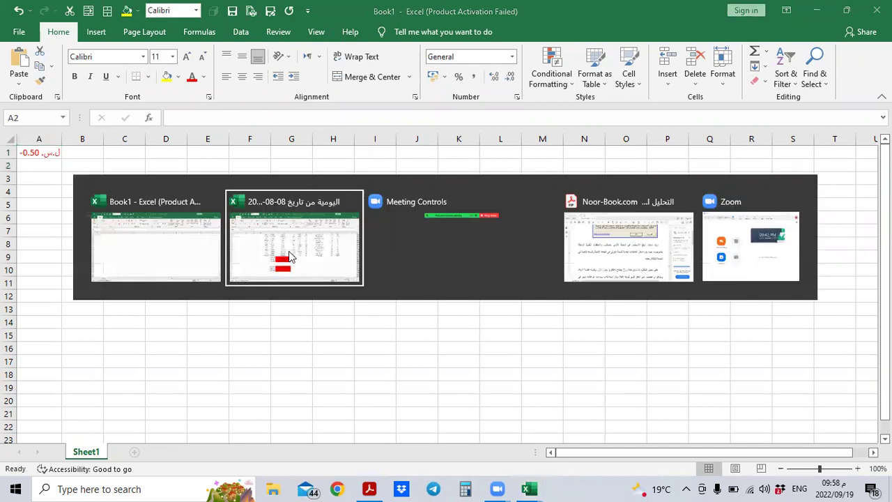
key("alt+Tab")
key("alt+Tab")
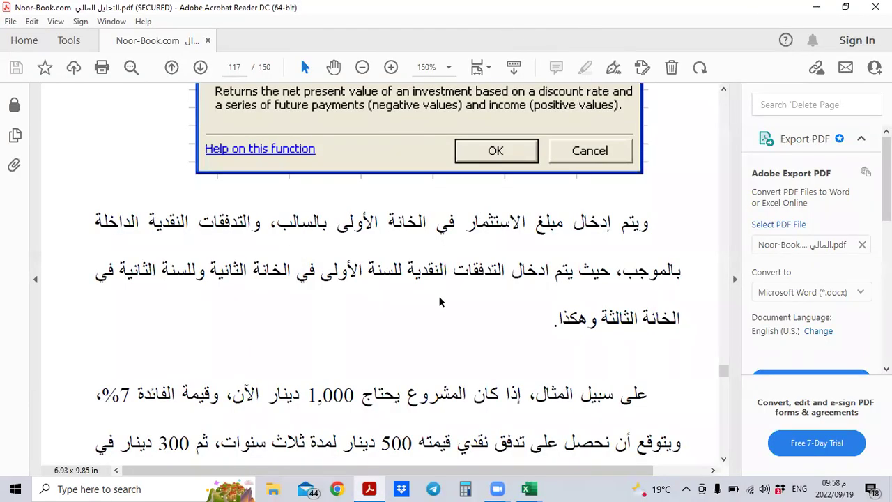
scroll(522, 225, "down", 3)
scroll(529, 240, "down", 7)
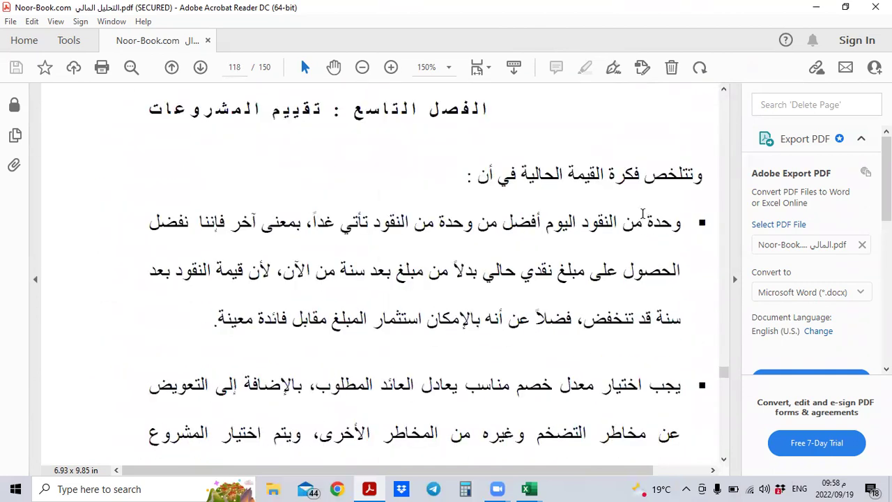
scroll(644, 211, "down", 1)
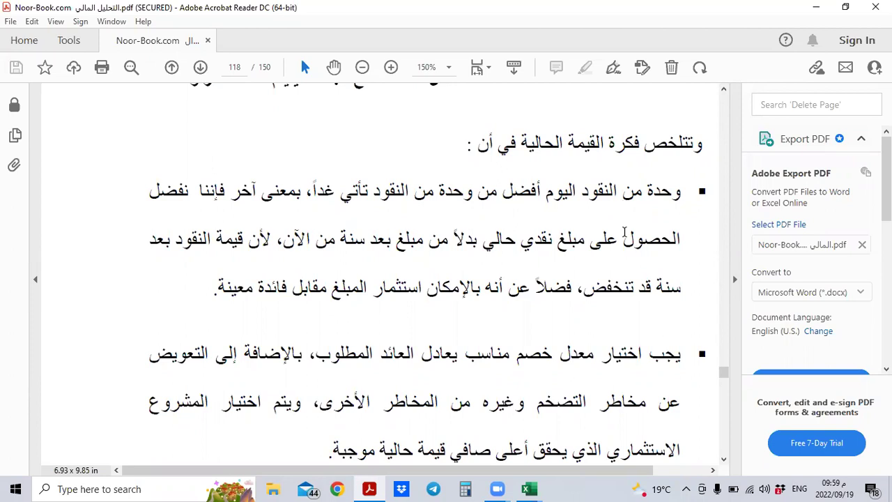
scroll(628, 227, "down", 1)
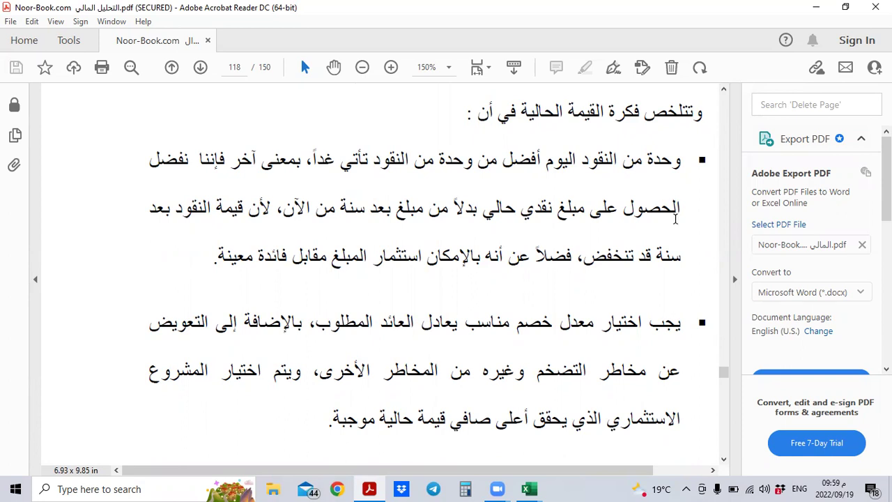
scroll(634, 202, "down", 3)
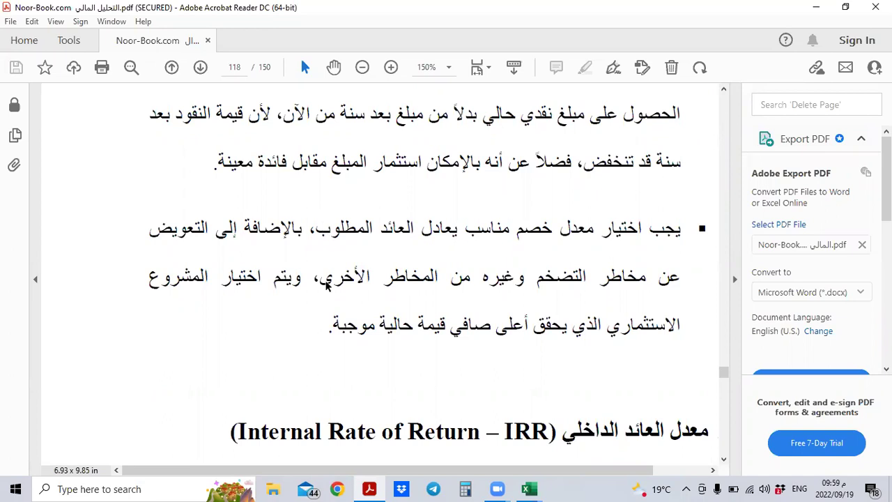
scroll(328, 287, "down", 5)
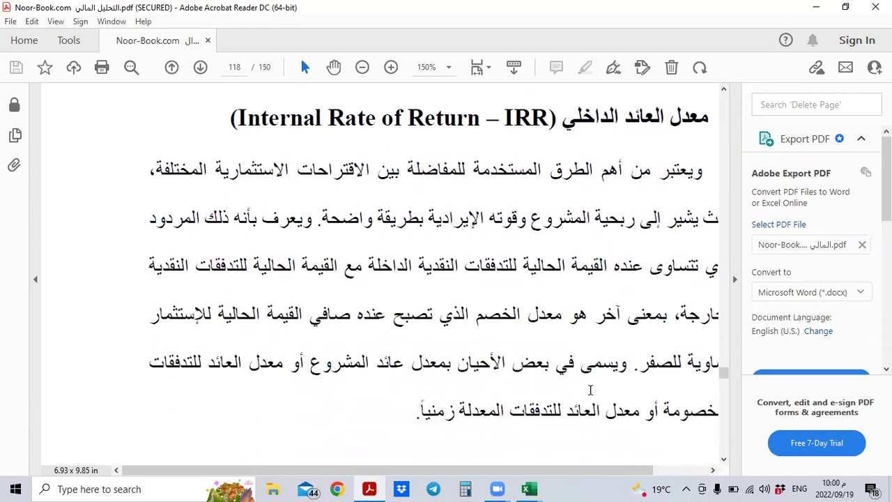